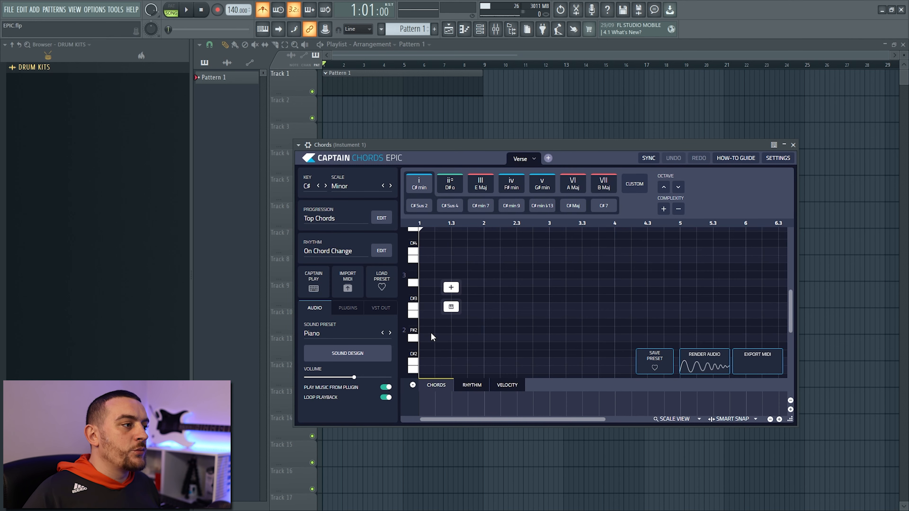
Audition the E Maj, D# diminished, C# min and G# min chords in bar 1, settling on C# min
left_click(483, 362)
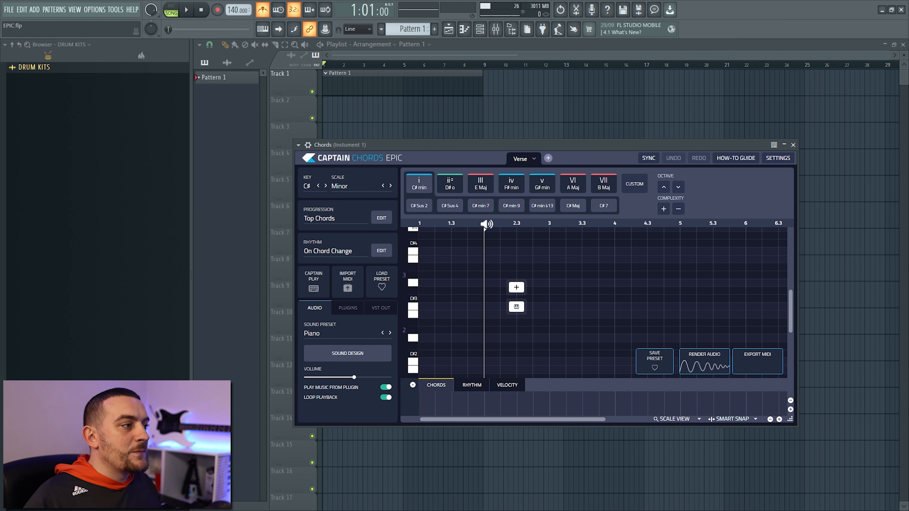
left_click(487, 184)
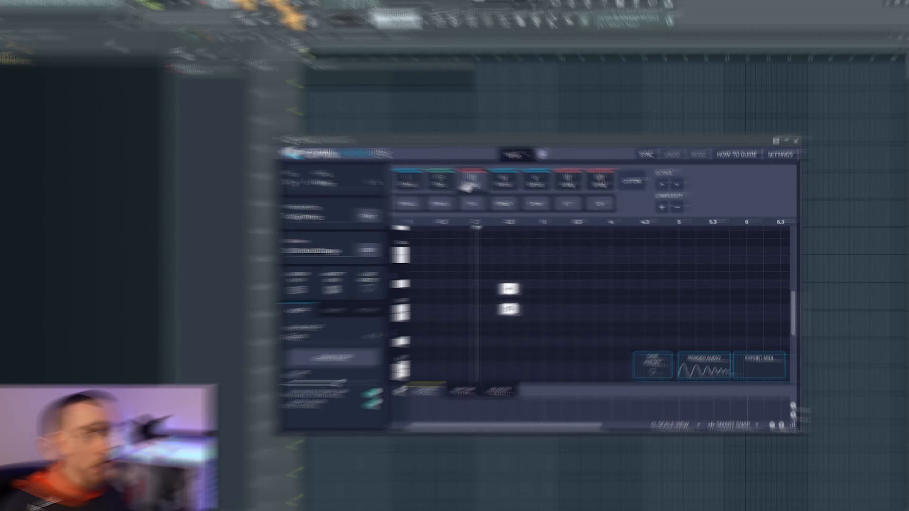
left_click(475, 188)
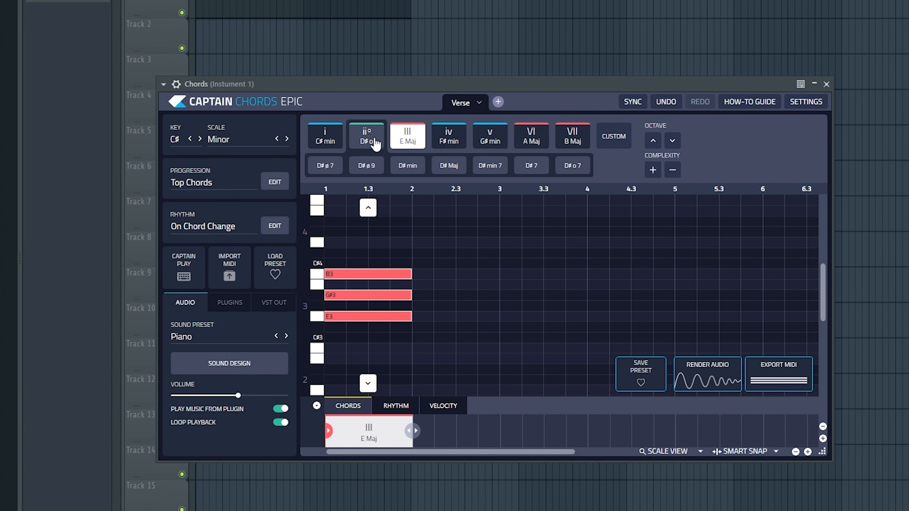
left_click(369, 143)
left_click(336, 145)
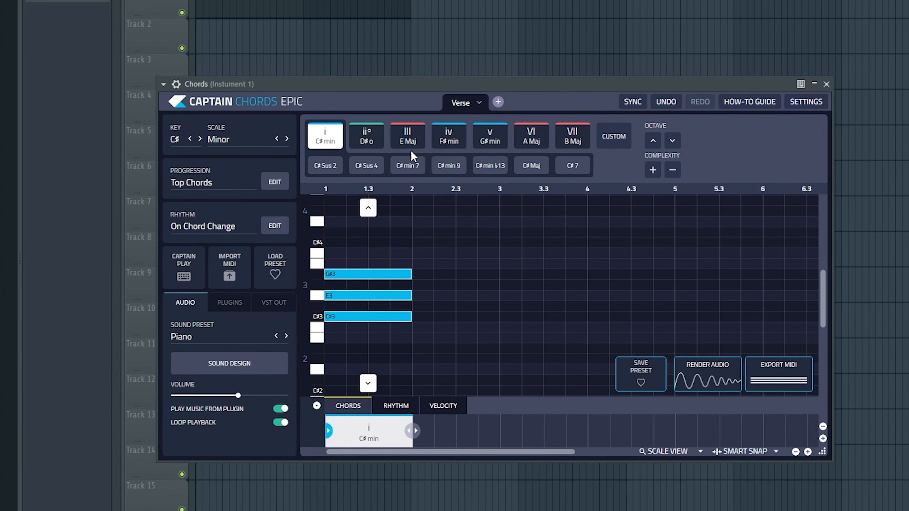
left_click(489, 143)
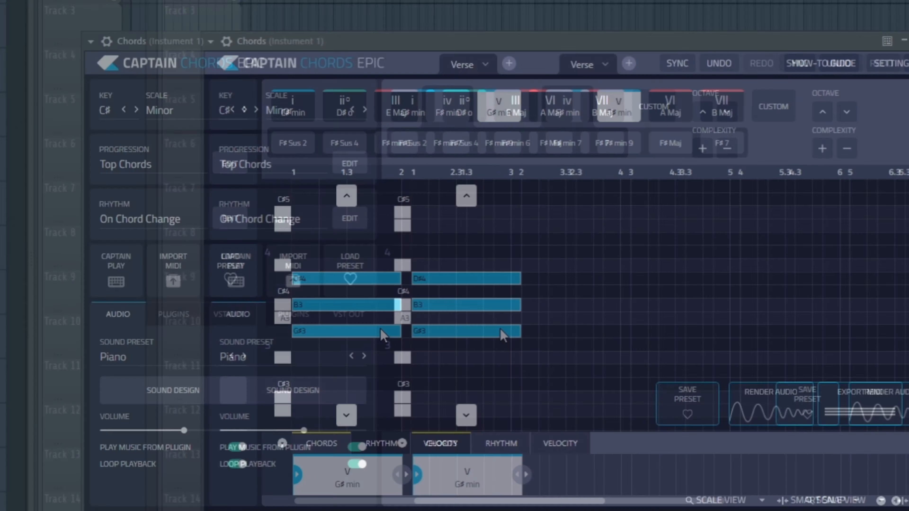
left_click(325, 139)
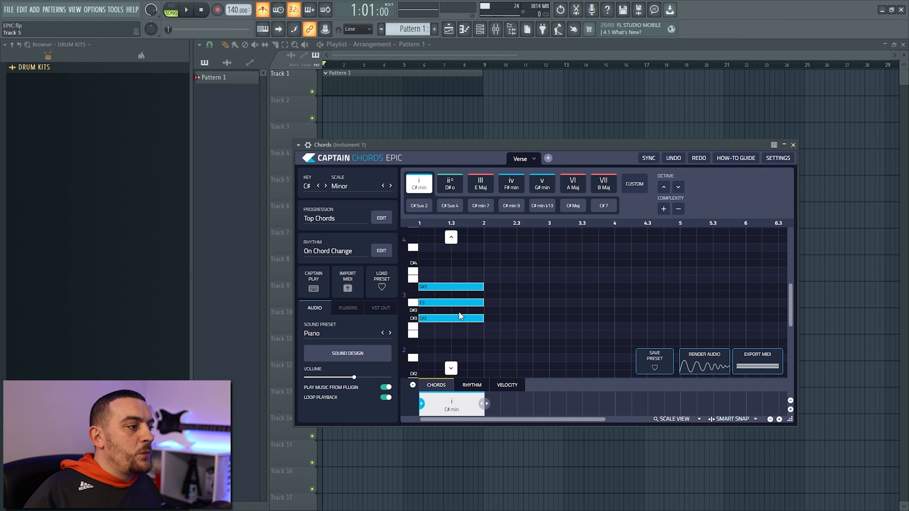
Add a second chord in bar 2, change it to F# min, and play back the two chords
left_click(516, 286)
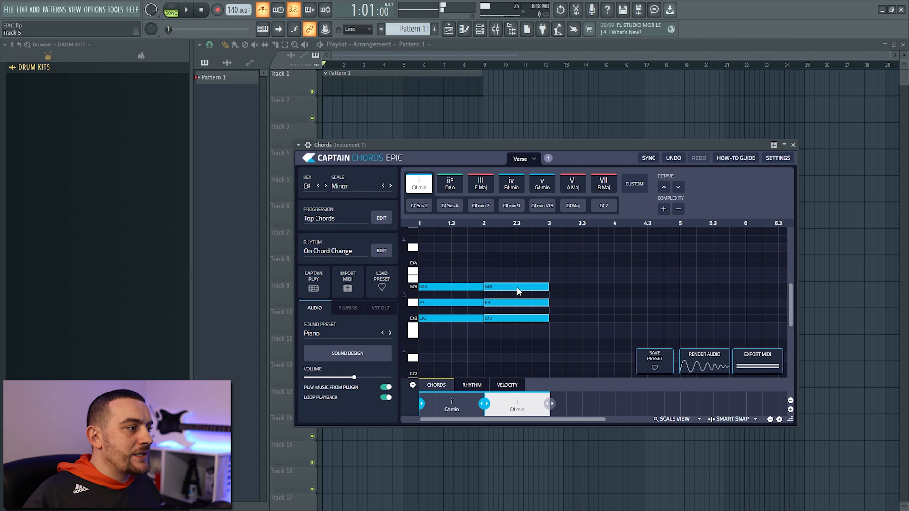
left_click(517, 190)
key("space")
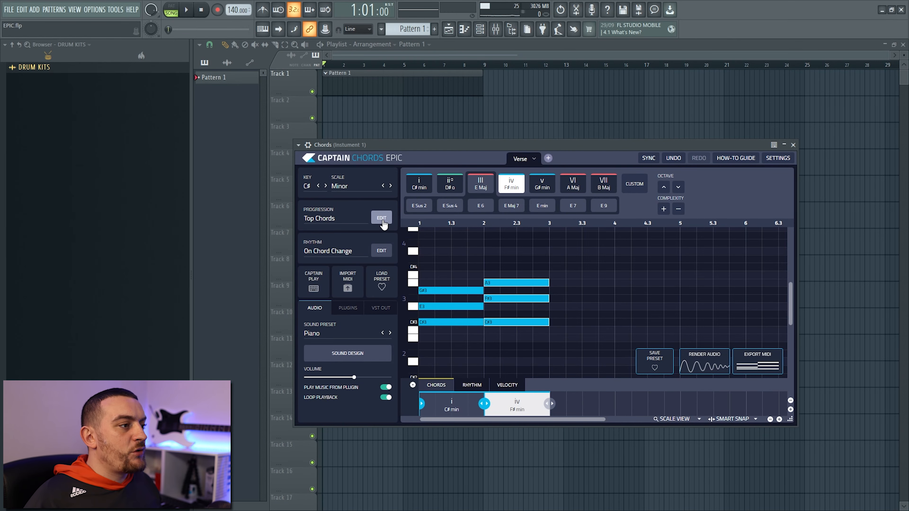
Load Best Trap Chords from the Trap + Hip Hop bank and regenerate it until it gives C# min, E Maj, B Maj, A Maj
left_click(381, 219)
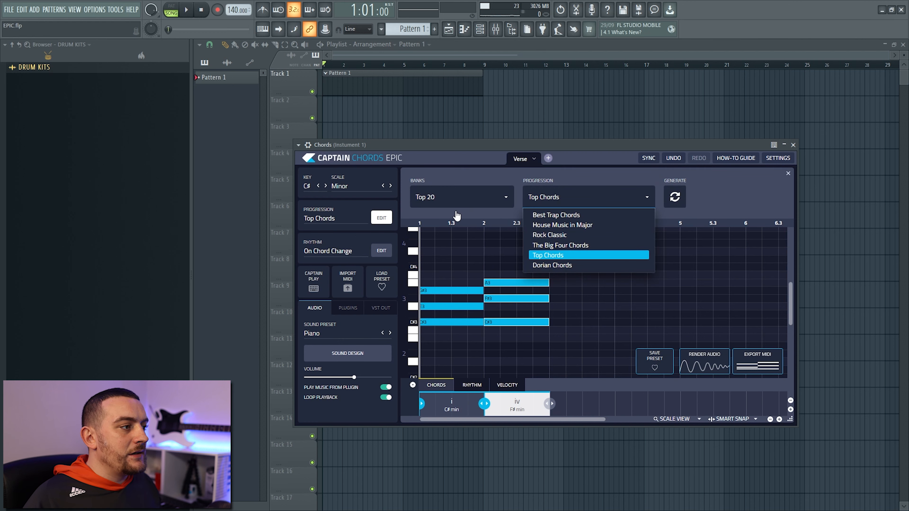
left_click(457, 202)
left_click(481, 265)
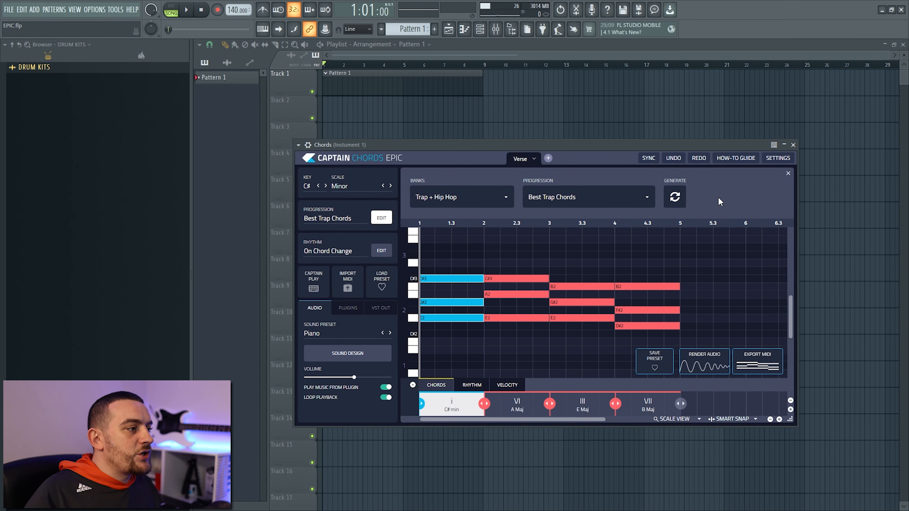
left_click(673, 197)
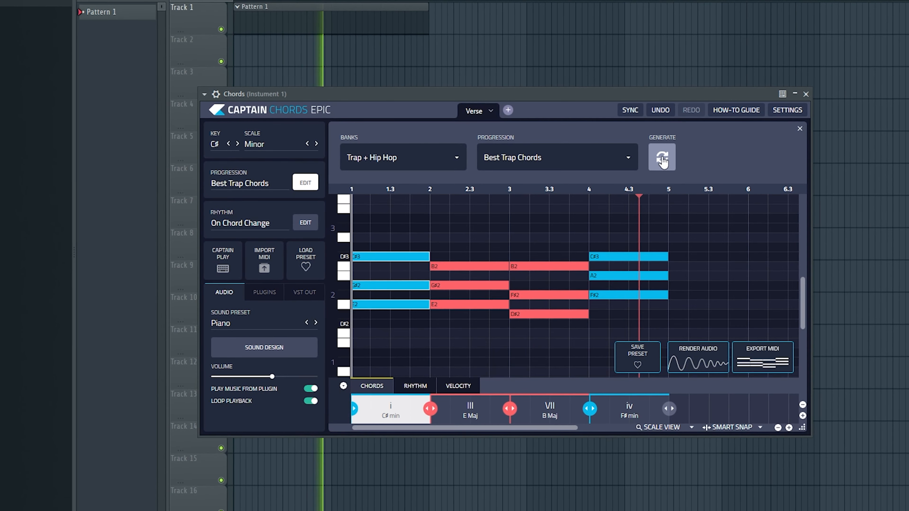
left_click(662, 160)
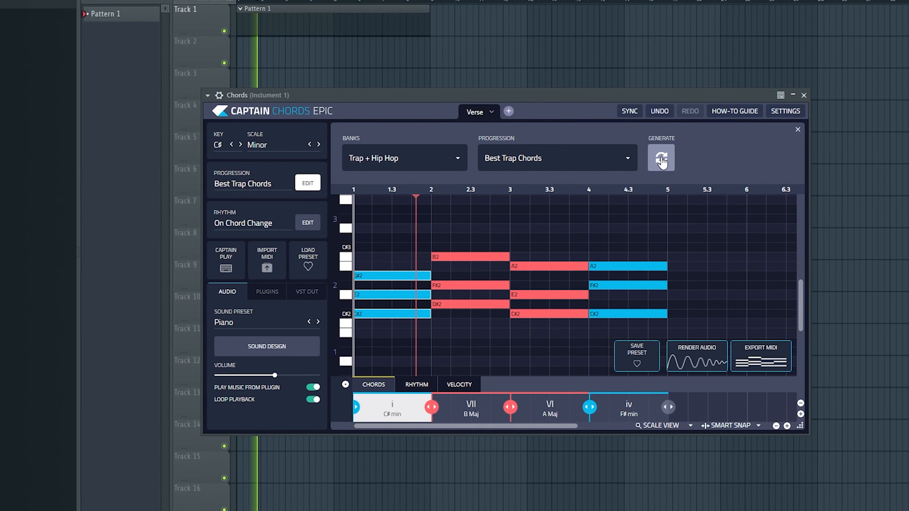
left_click(661, 160)
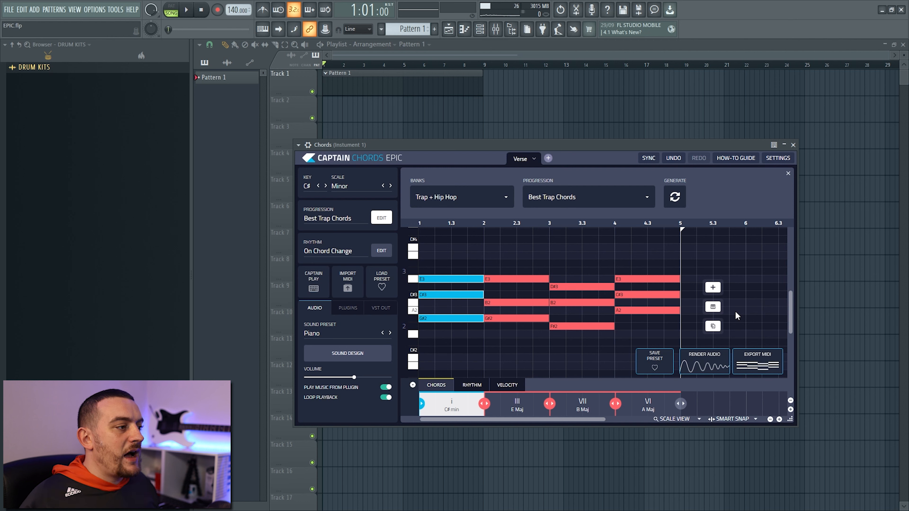
Start the E Maj chord one beat later in bar 2 and lengthen the C# min chord to meet it
left_click(534, 297)
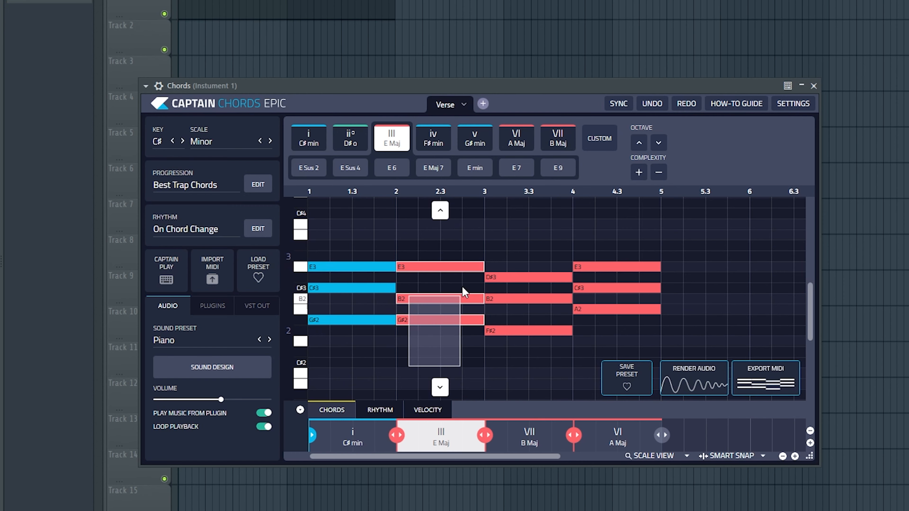
left_click_drag(459, 239, 460, 238)
left_click_drag(396, 267, 418, 267)
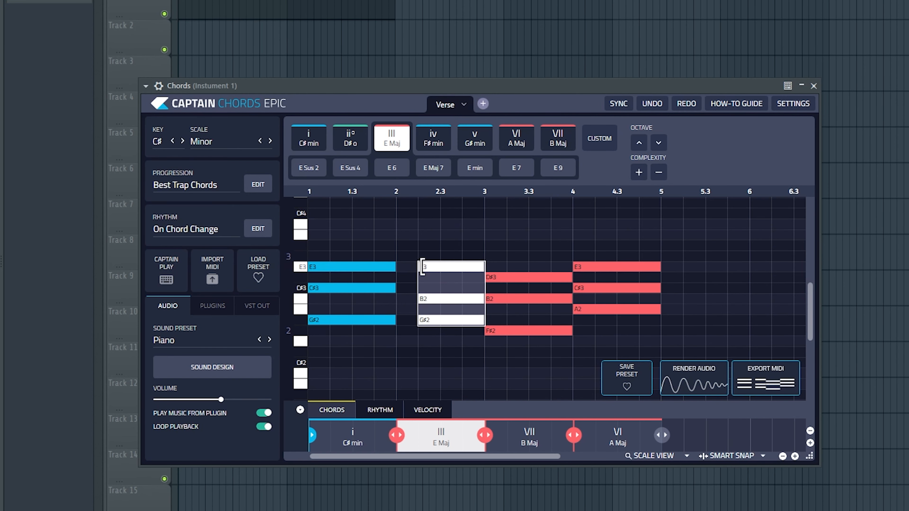
left_click(371, 308)
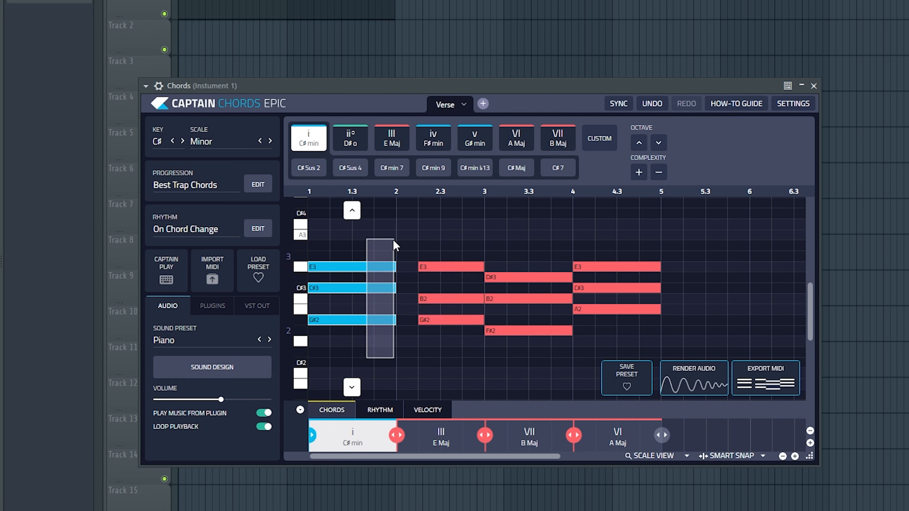
left_click_drag(396, 273, 418, 269)
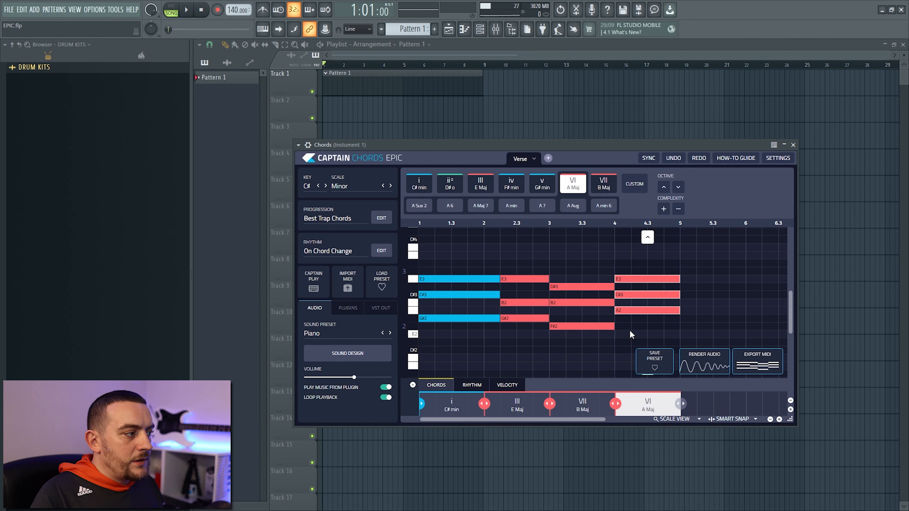
Start the A Maj chord one beat later in bar 4, extend the B Maj chord to meet it, and play the progression
left_click_drag(630, 331, 631, 279)
left_click(594, 314)
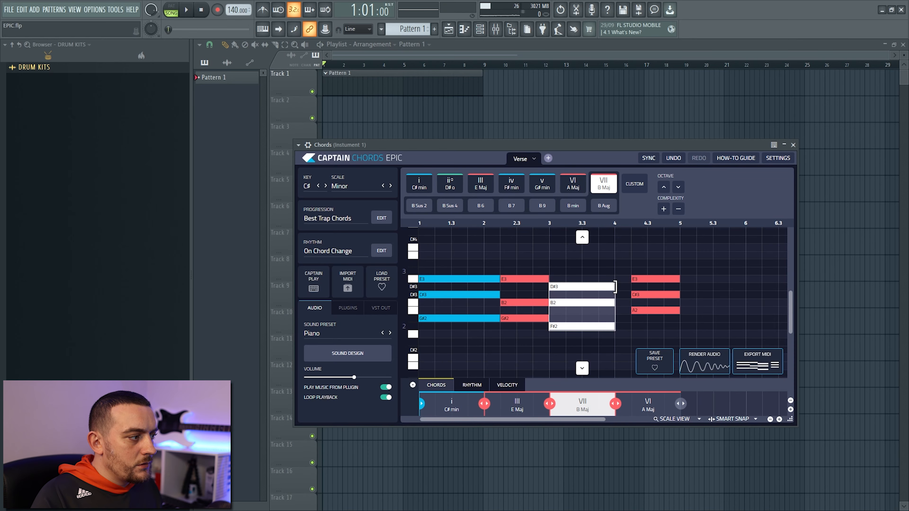
left_click_drag(615, 287, 631, 287)
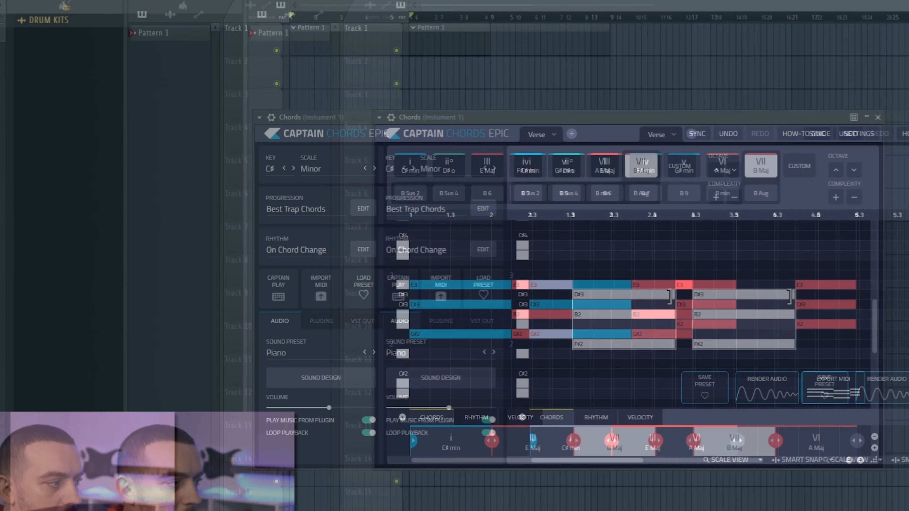
key("space")
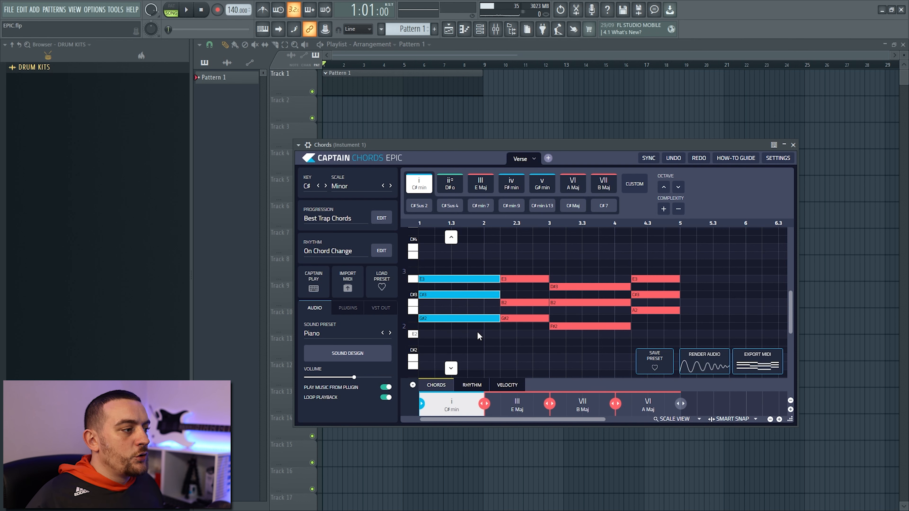
Increase the complexity of the C# min, E Maj, B Maj and A Maj chords by one level each, adding a lower bass note
left_click_drag(478, 333, 474, 265)
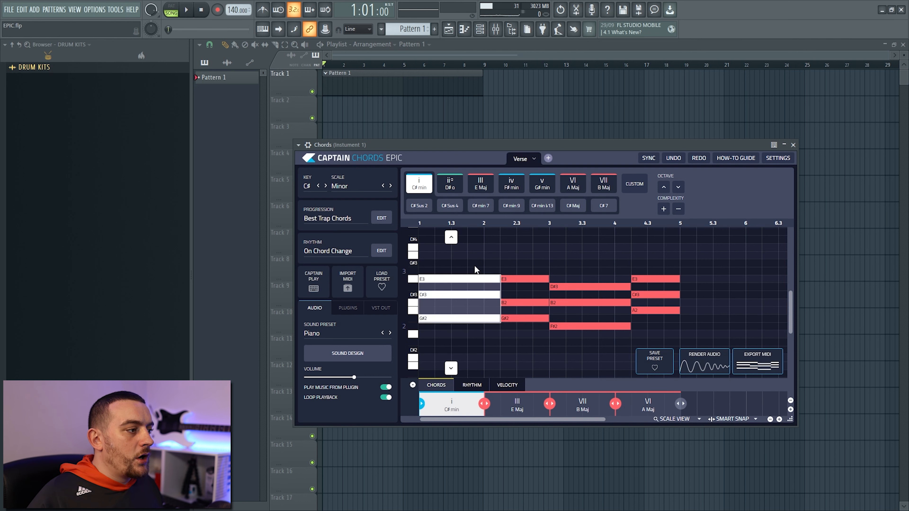
left_click(663, 209)
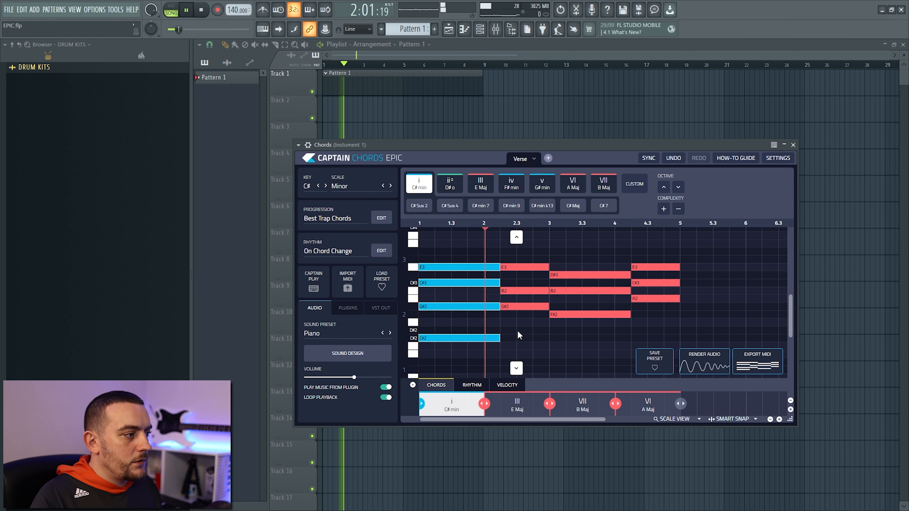
key("space")
left_click_drag(519, 332, 542, 247)
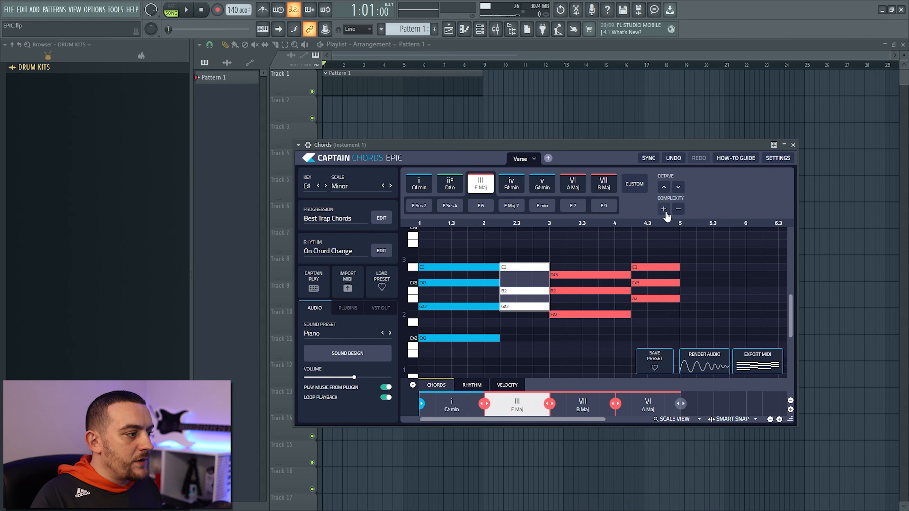
left_click(664, 210)
left_click_drag(601, 286, 665, 234)
left_click(662, 214)
left_click(663, 208)
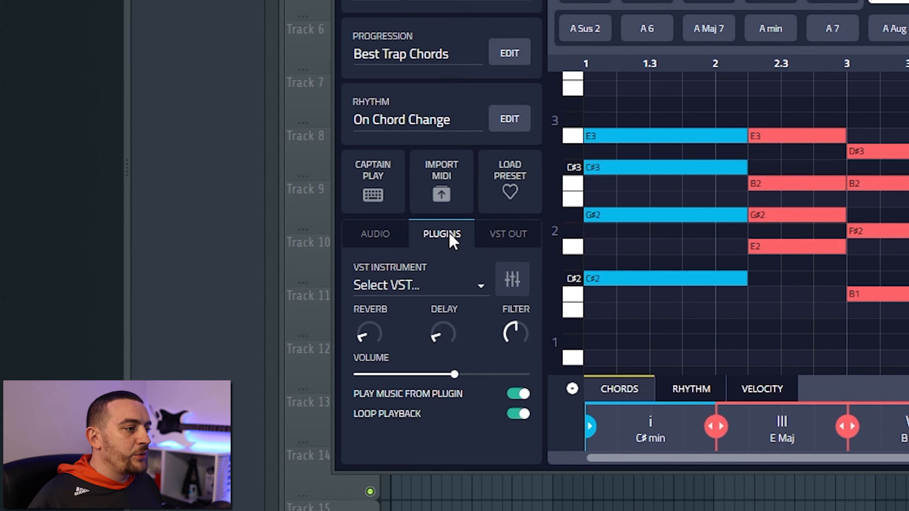
Filter the built-in sound presets to the Trap genre and the Keys instrument type
left_click(393, 243)
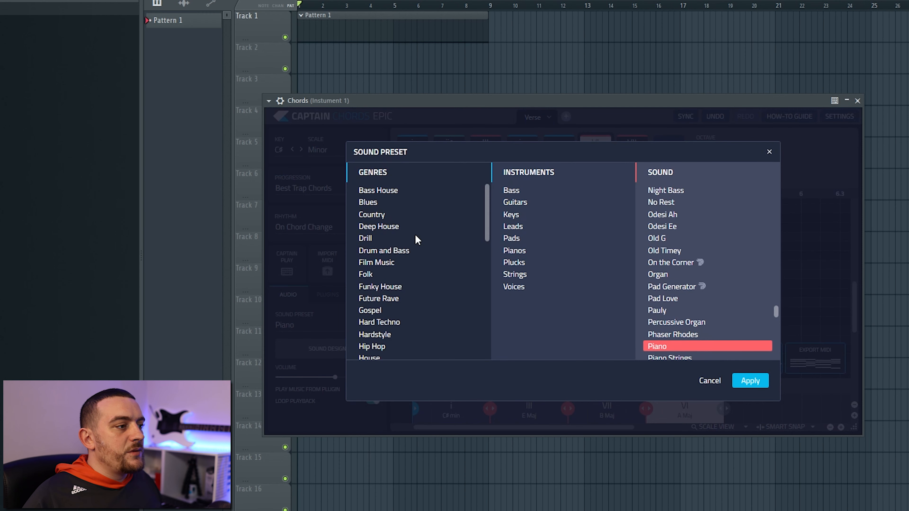
scroll(412, 235, "down", 9)
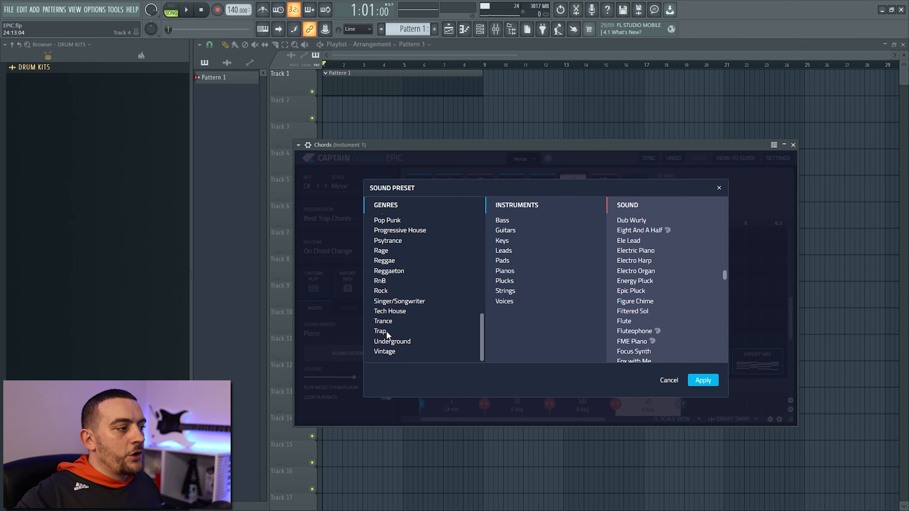
left_click(374, 322)
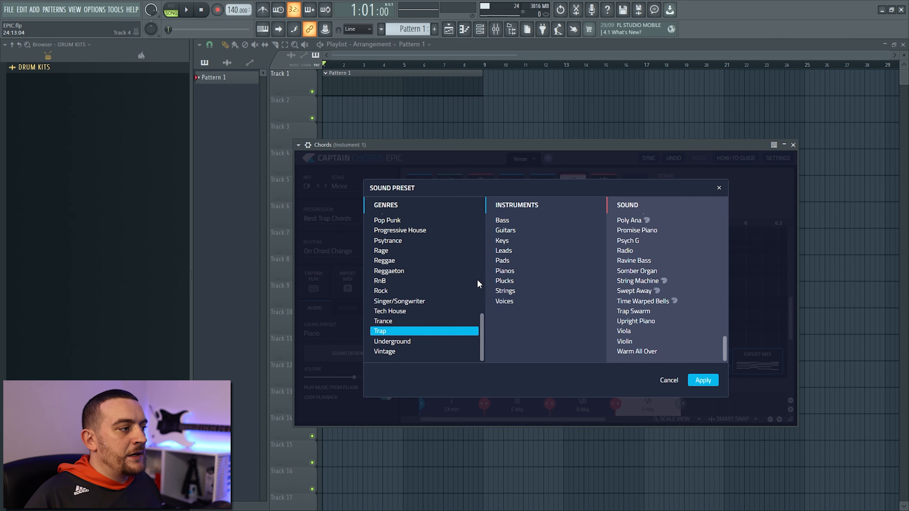
left_click(502, 241)
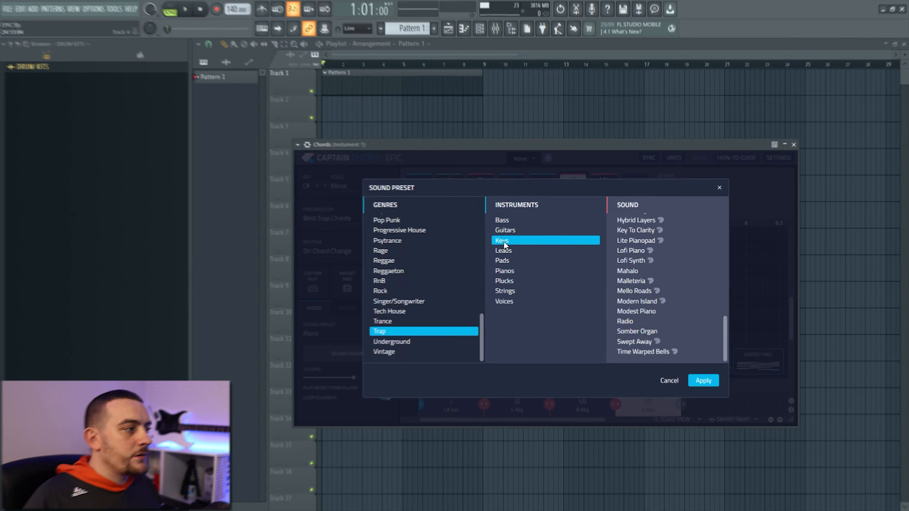
Audition Billy Grande, Brass Blast, Break Pads, Brute Piano and BT Organ, and apply the Berlin EPiano sound
left_click(632, 260)
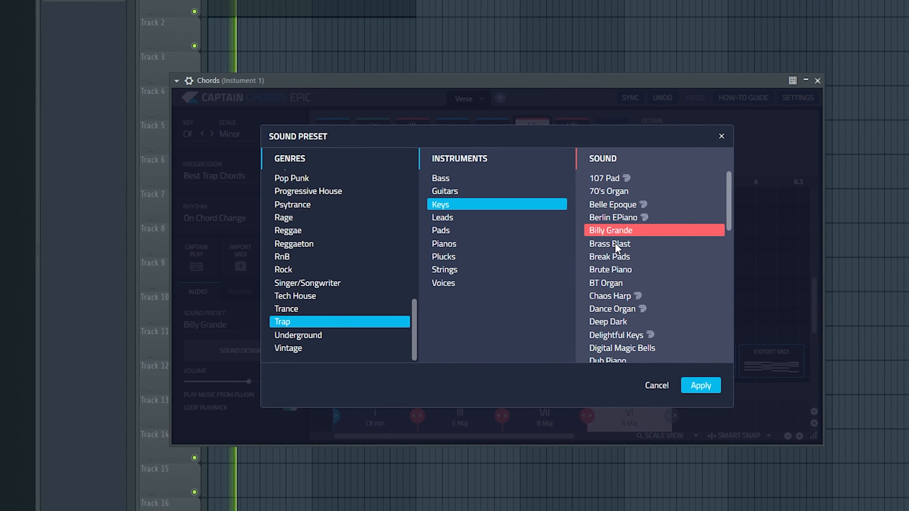
left_click(614, 244)
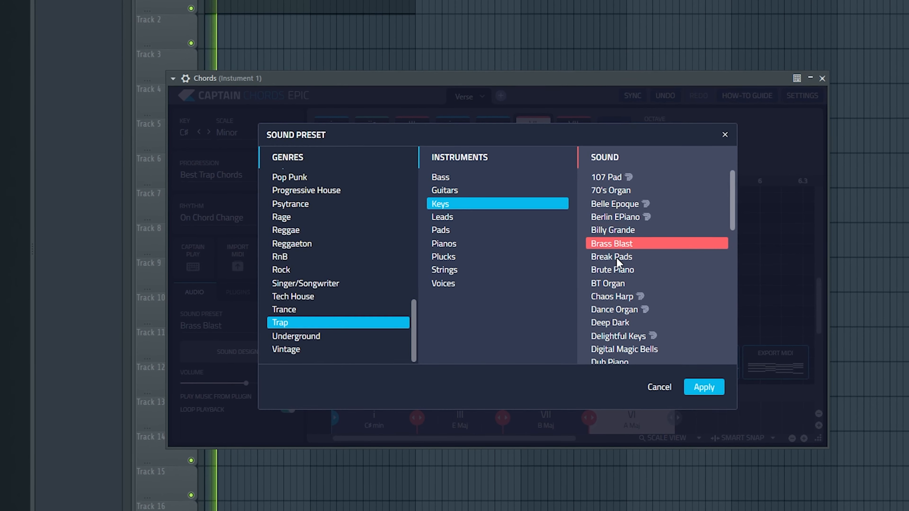
left_click(616, 257)
left_click(623, 270)
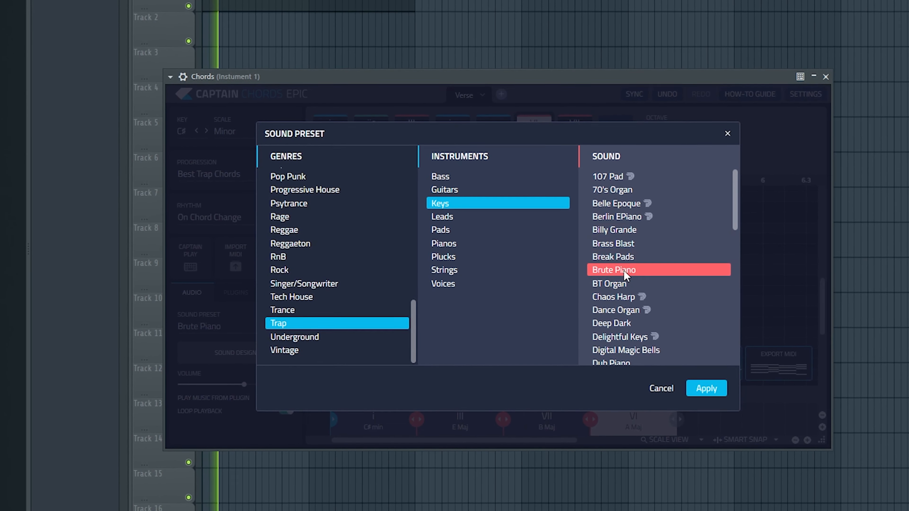
left_click(613, 286)
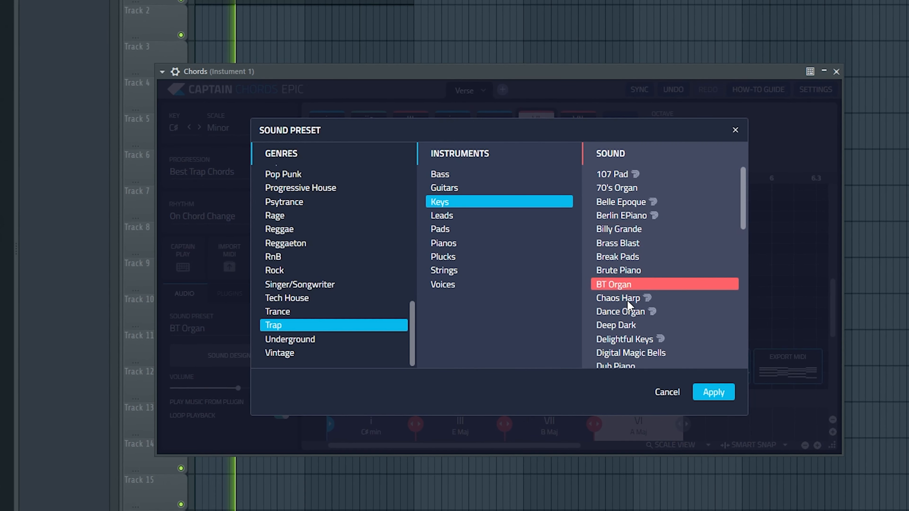
left_click(672, 215)
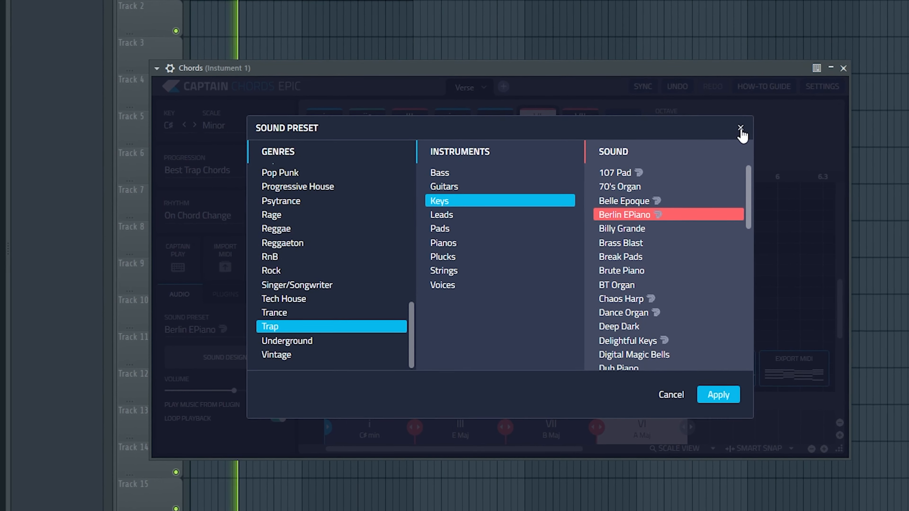
left_click(724, 400)
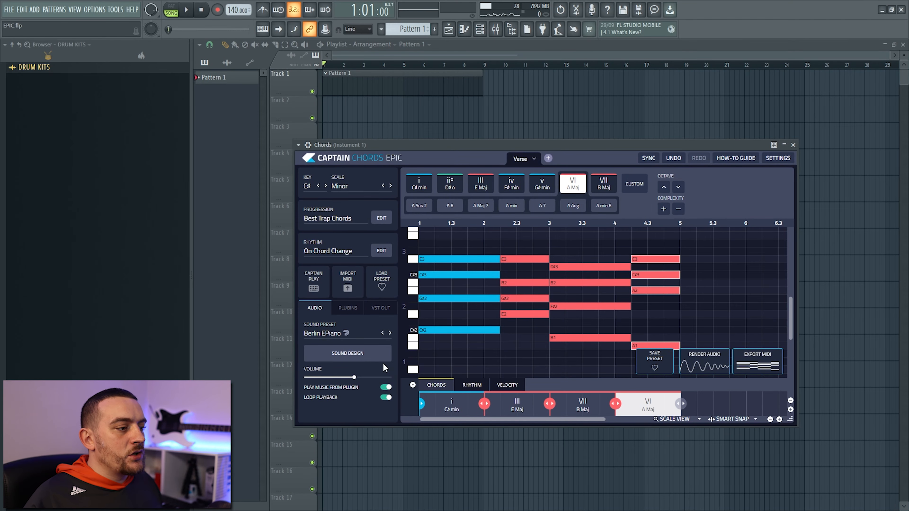
Open the sound design for Berlin EPiano, play the progression, and set the global delay to 0.175
left_click(357, 360)
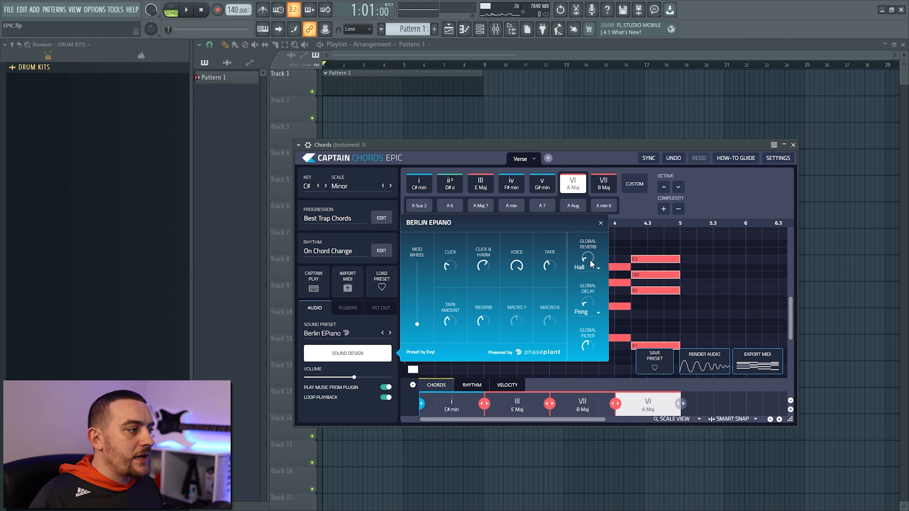
key("space")
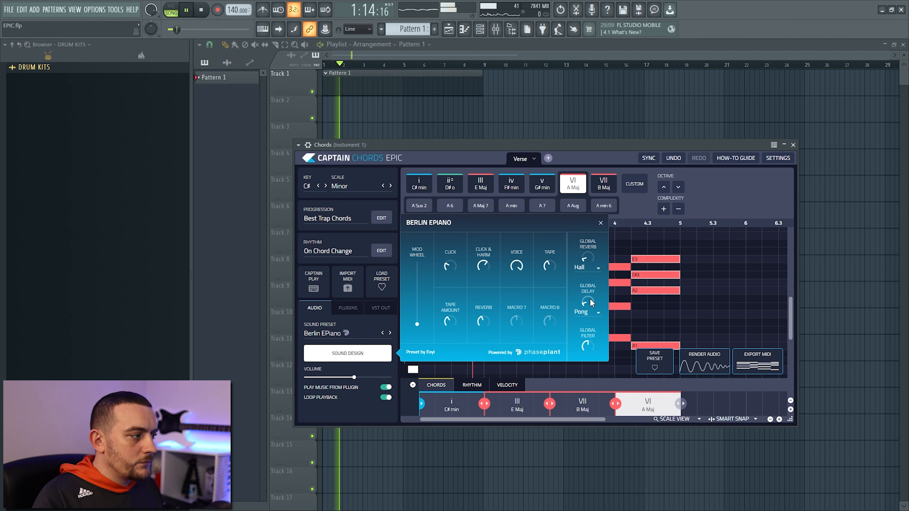
left_click_drag(590, 299, 590, 286)
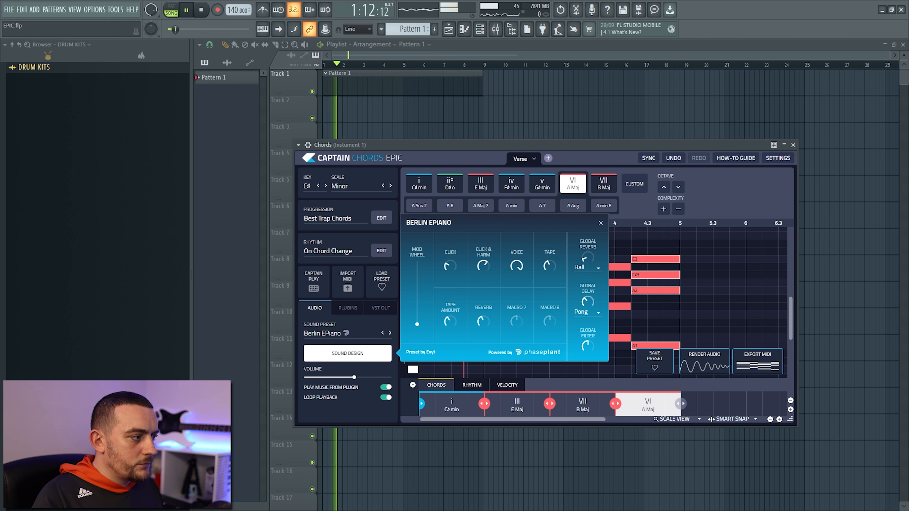
left_click_drag(588, 305, 587, 315)
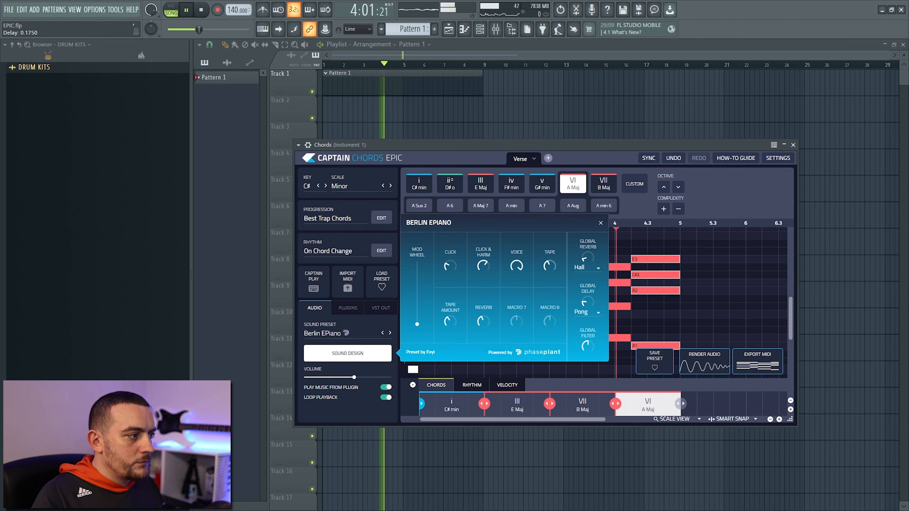
Set Click & Harm to 0.315, Tape to 0.28 and Tape Amount to 0.235 for the Berlin EPiano sound while listening
left_click_drag(550, 266, 550, 231)
left_click_drag(553, 271, 553, 298)
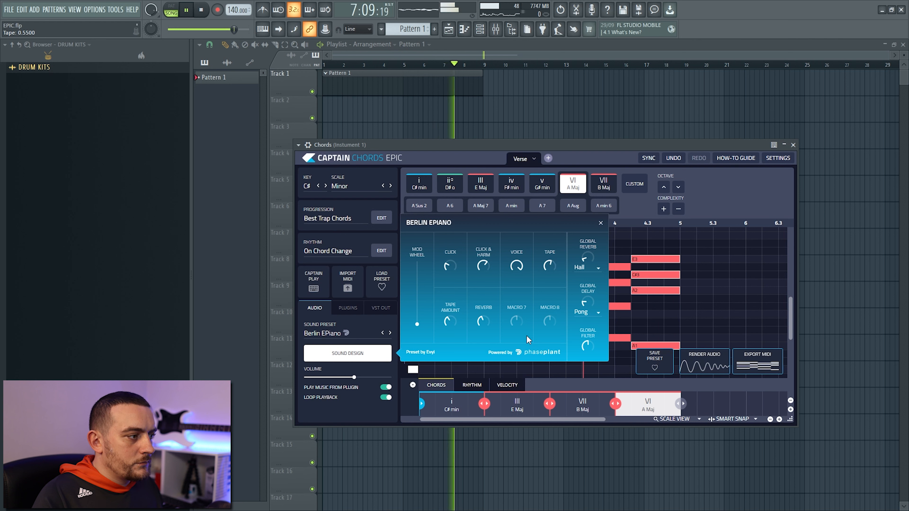
left_click_drag(483, 267, 485, 315)
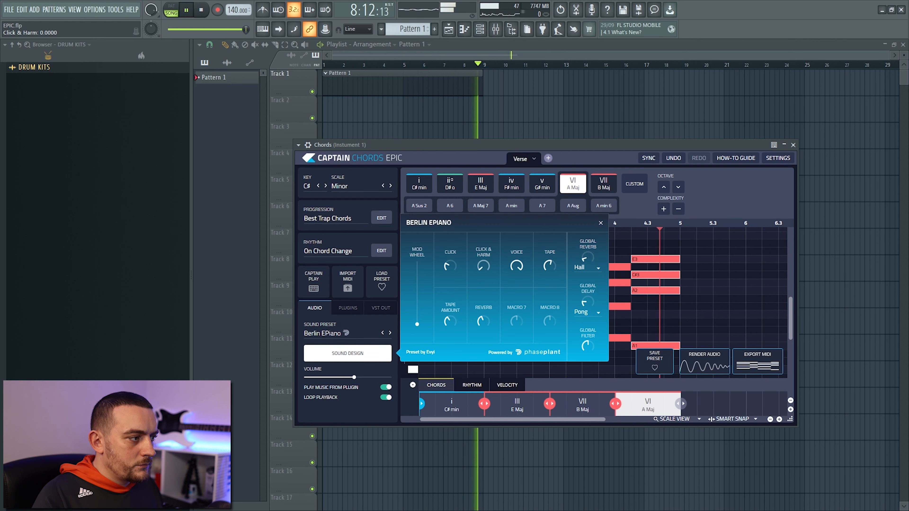
left_click_drag(493, 271, 483, 248)
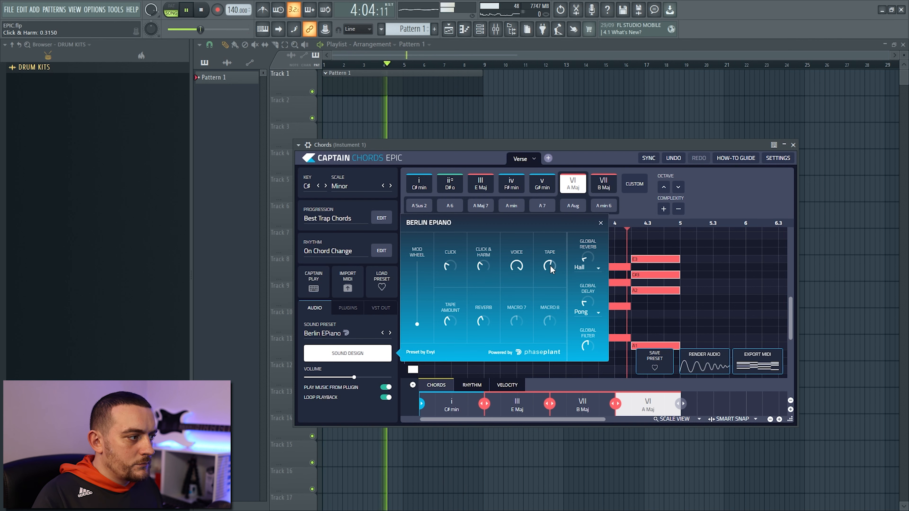
left_click_drag(552, 268, 552, 288)
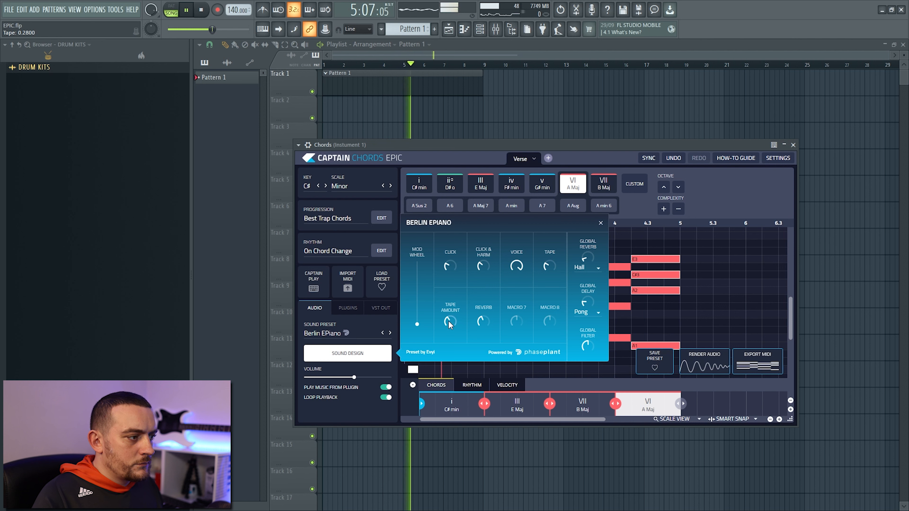
left_click_drag(448, 321, 448, 329)
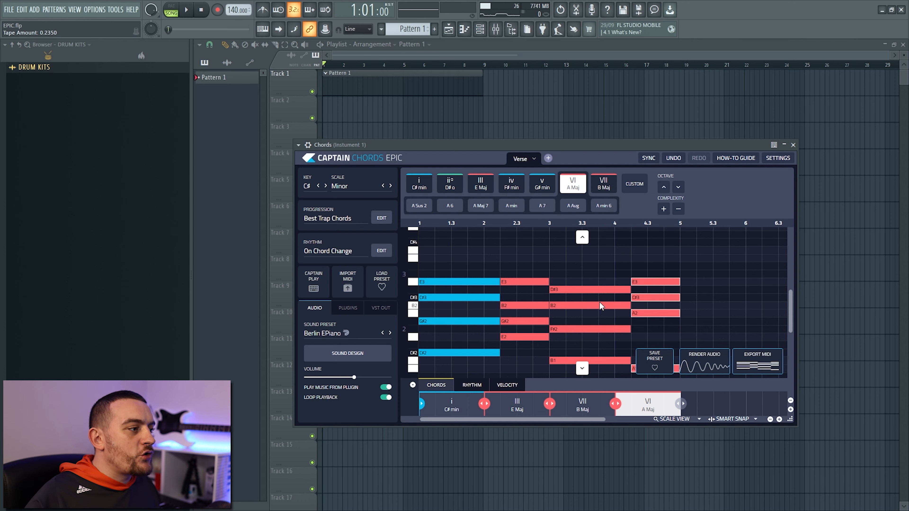
Add a note two scale steps above the top of the C# min chord, from 1.3 to the chord's end
key("space")
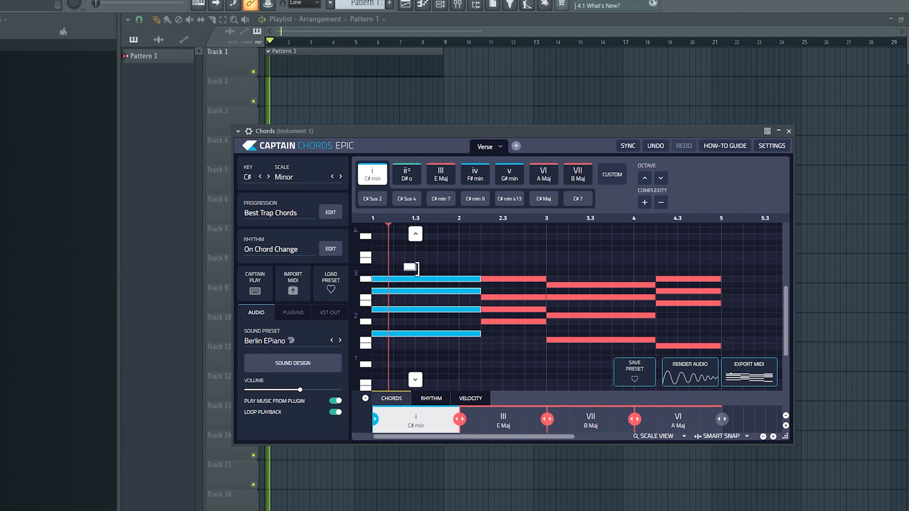
left_click_drag(427, 266, 481, 266)
key("space")
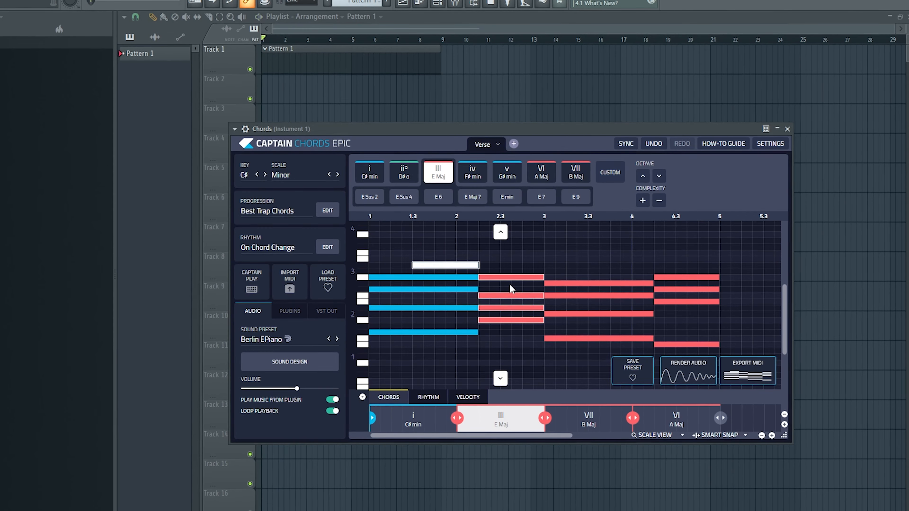
Add a note one scale step above the top of the E Maj chord, from just after 2.3 to the chord's end, while listening
double_click(501, 283)
double_click(502, 284)
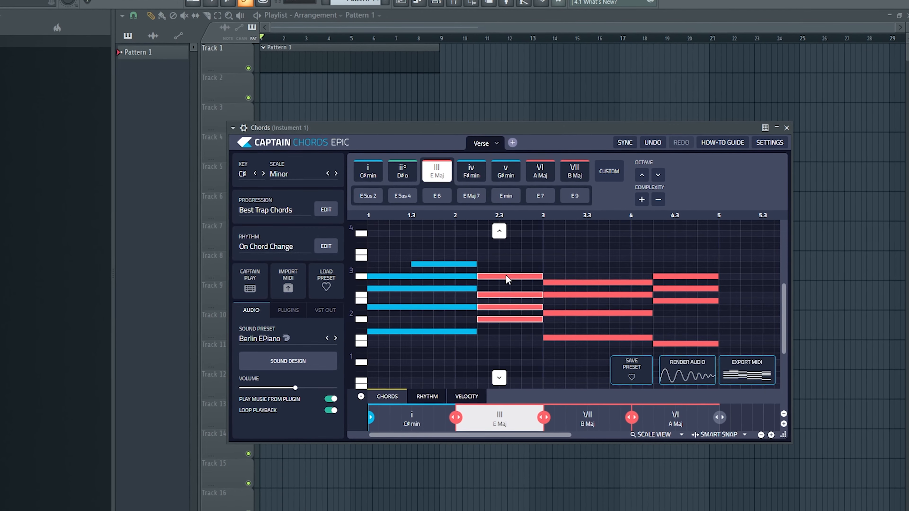
left_click(506, 277)
double_click(505, 269)
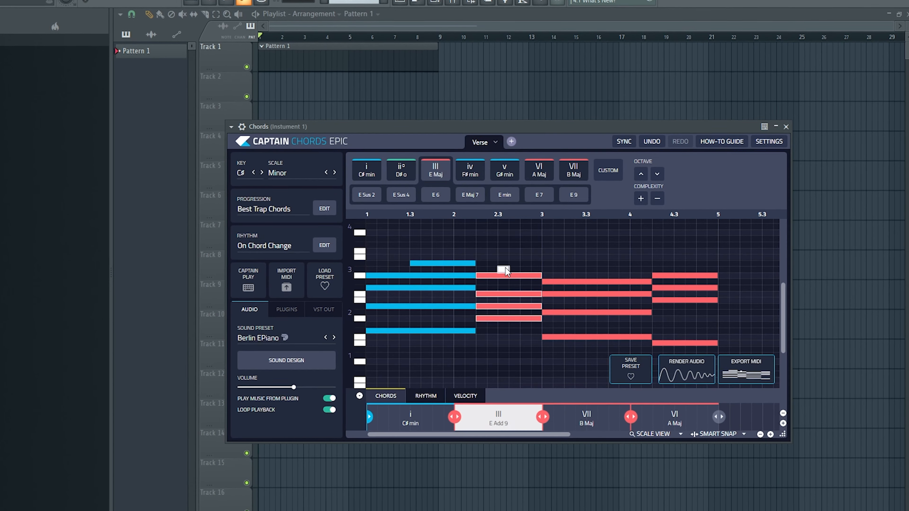
double_click(504, 269)
double_click(513, 268)
key("space")
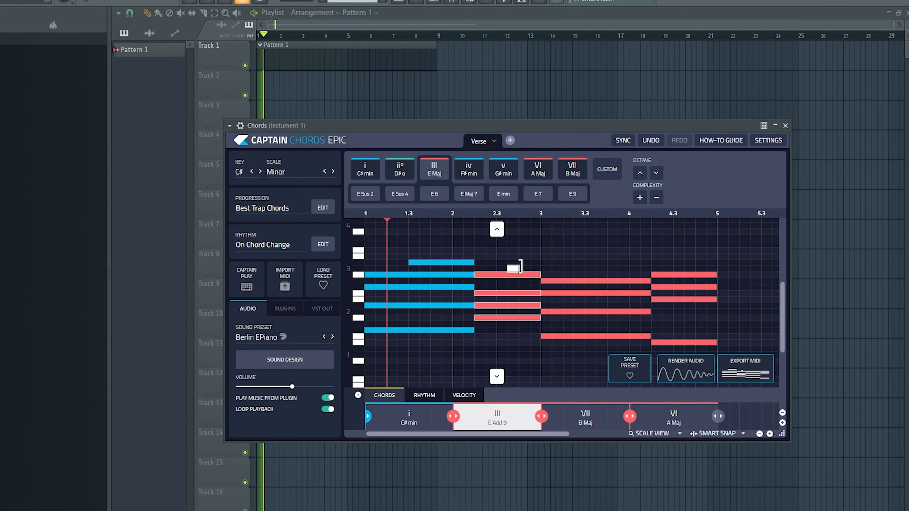
left_click_drag(516, 267, 538, 267)
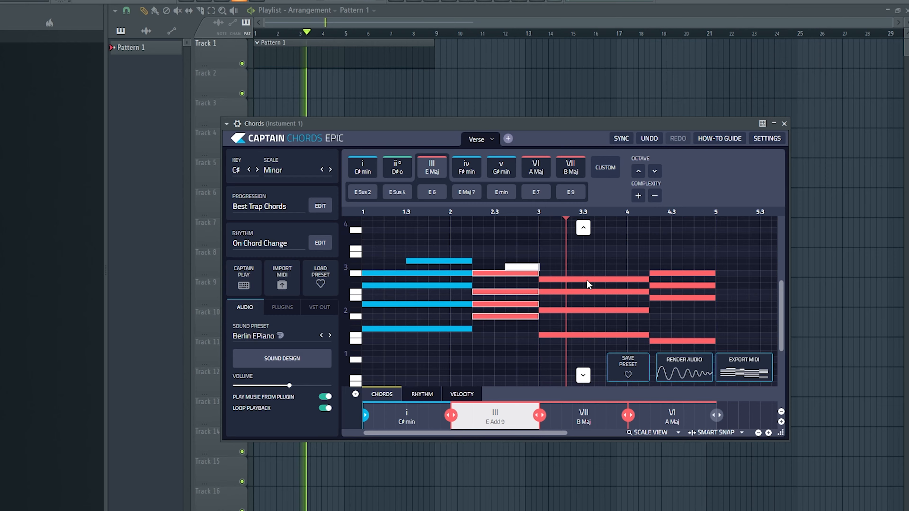
key("space")
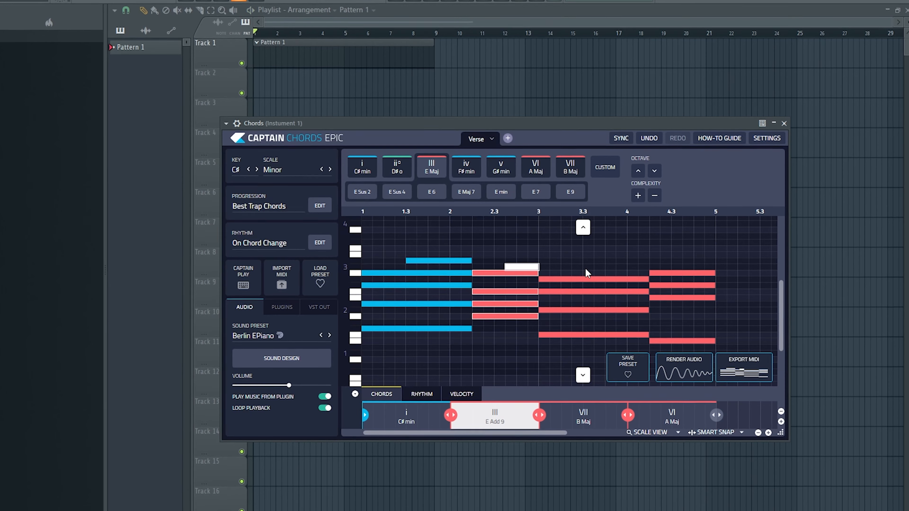
Add a higher note to the B Maj chord from 3.3 to its end, and another above the A Maj chord's second half
double_click(586, 274)
left_click_drag(585, 273, 647, 266)
key("space")
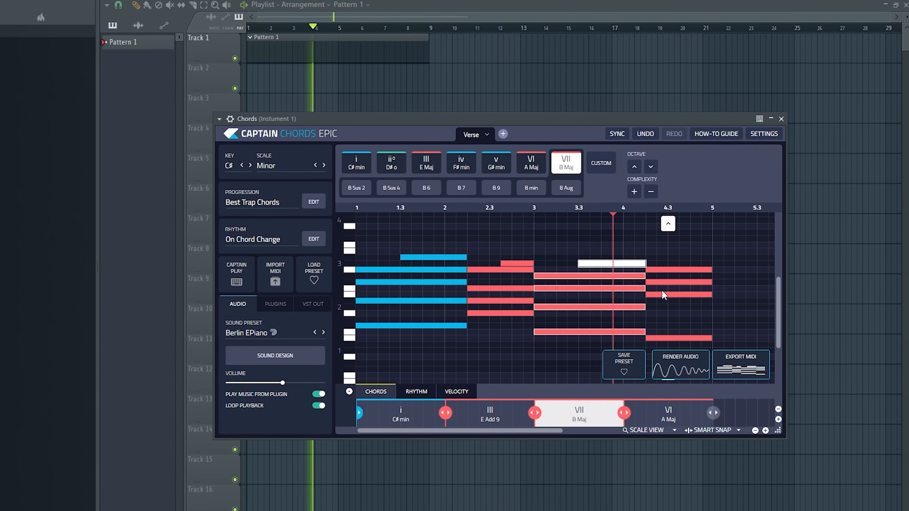
left_click(673, 249)
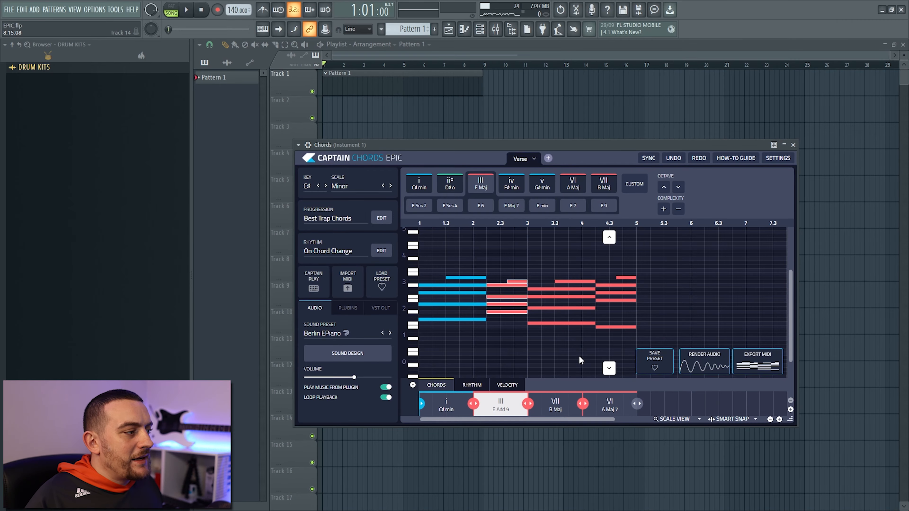
Select all notes of the four-bar progression, duplicate them into bars 5 to 8, and play the result
left_click(694, 355)
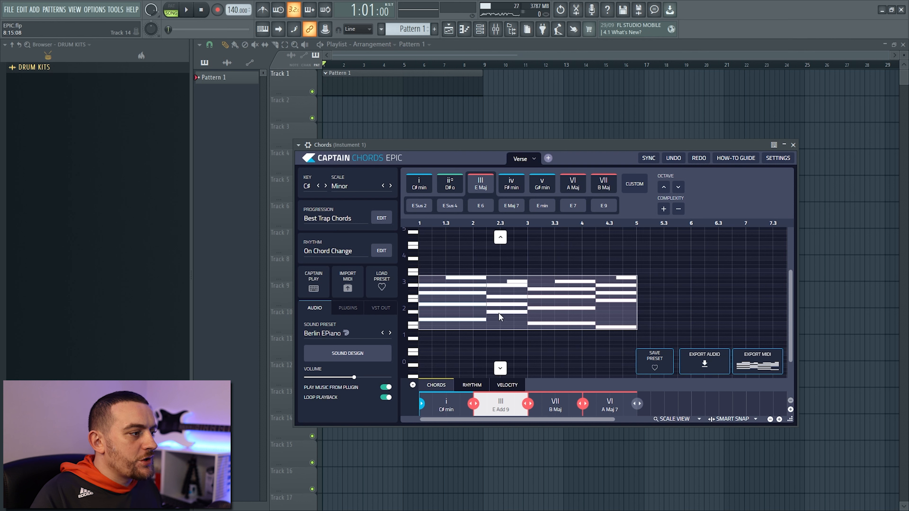
key("ctrl+d")
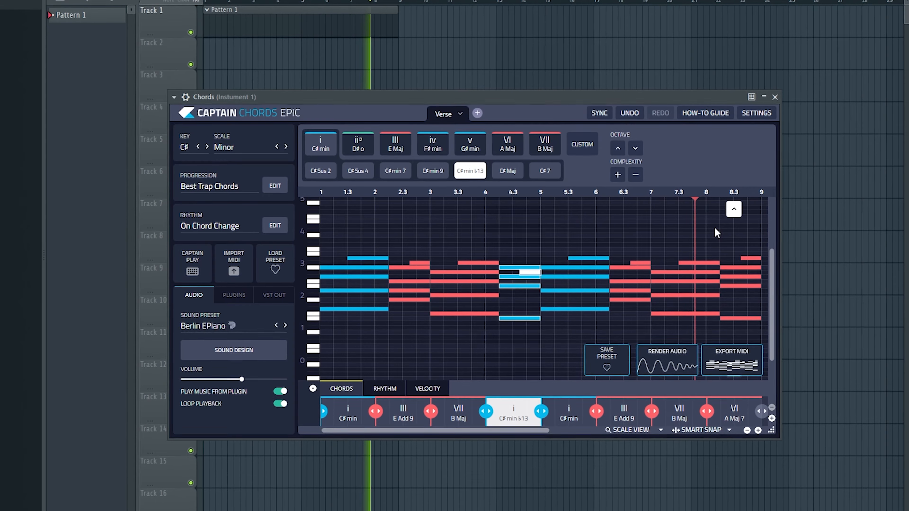
key("space")
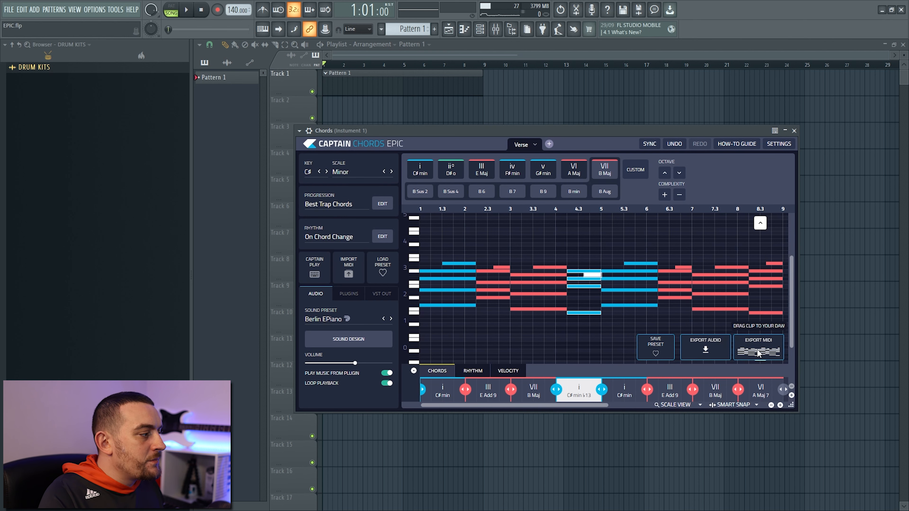
Show the channel rack and export the progression's MIDI clip onto the Chords channel in Pattern 1
key("F6")
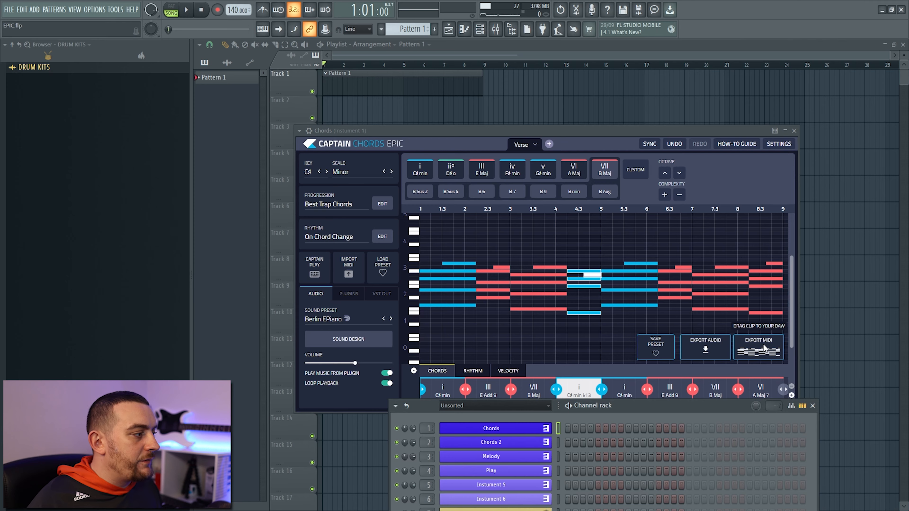
left_click_drag(763, 347, 728, 351)
left_click_drag(515, 433, 516, 434)
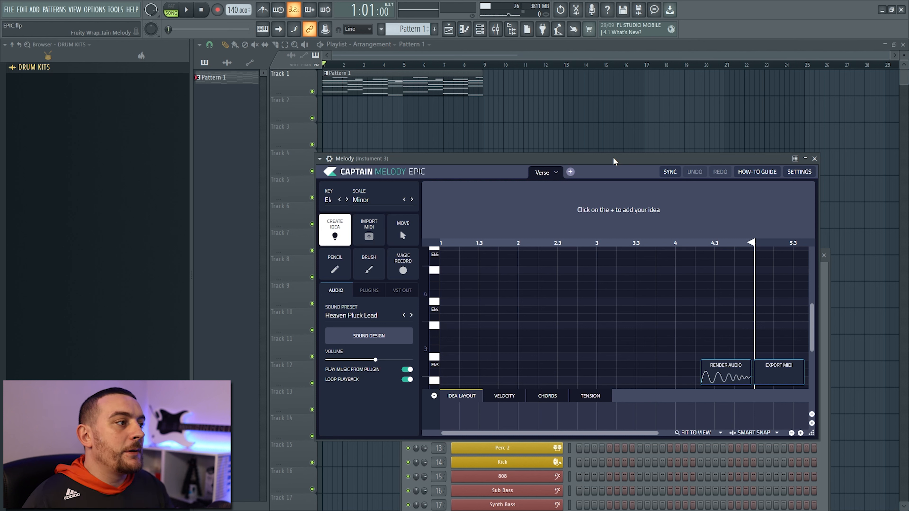
In Captain Melody Epic, set the key to C# and add a new melody idea starting at bar 1
left_click(339, 200)
left_click(339, 200)
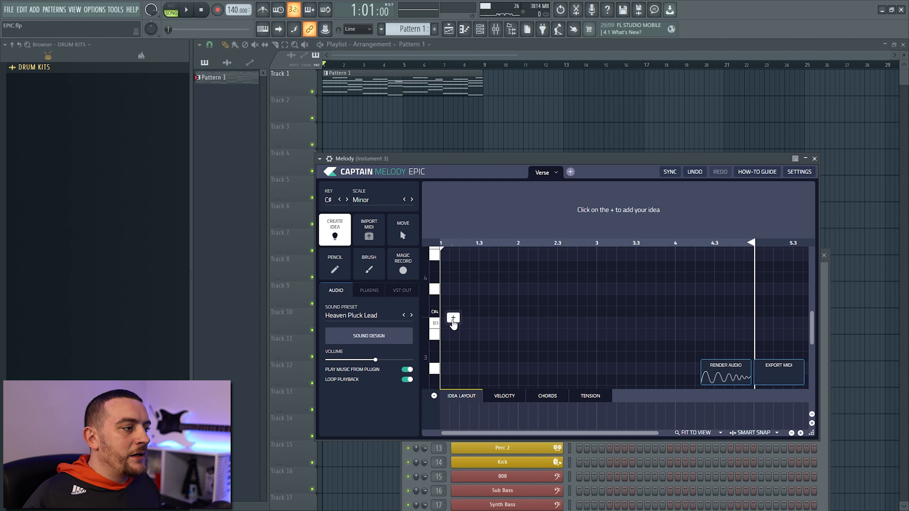
left_click(453, 318)
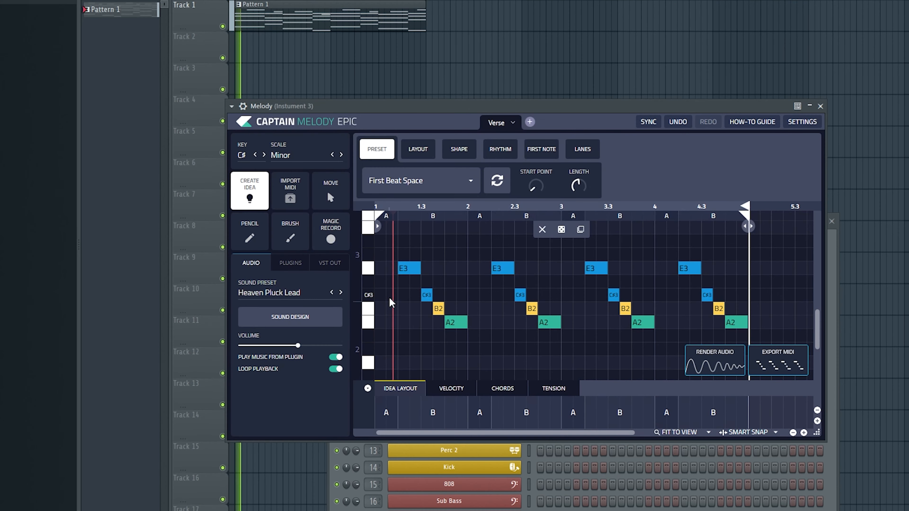